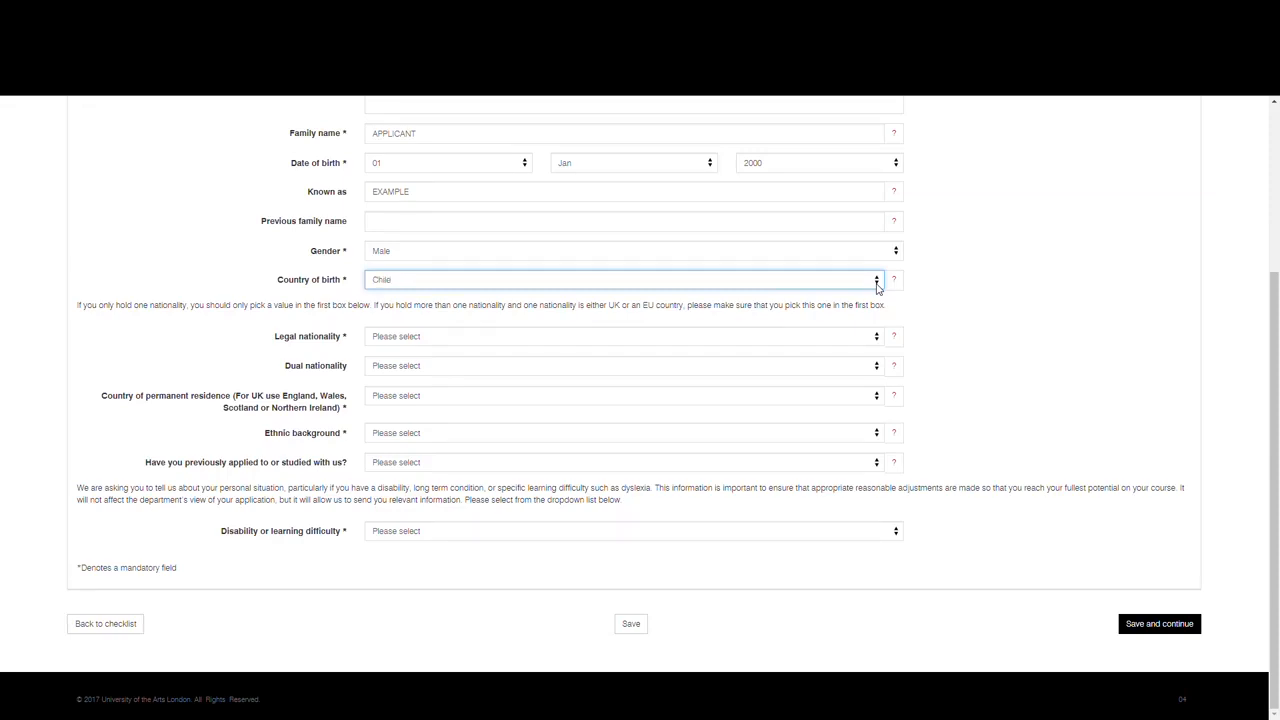
Step: Set the country of birth to China, the legal nationality to Chinese and the country of permanent residence to China
text(na)
click(604, 340)
text(chin)
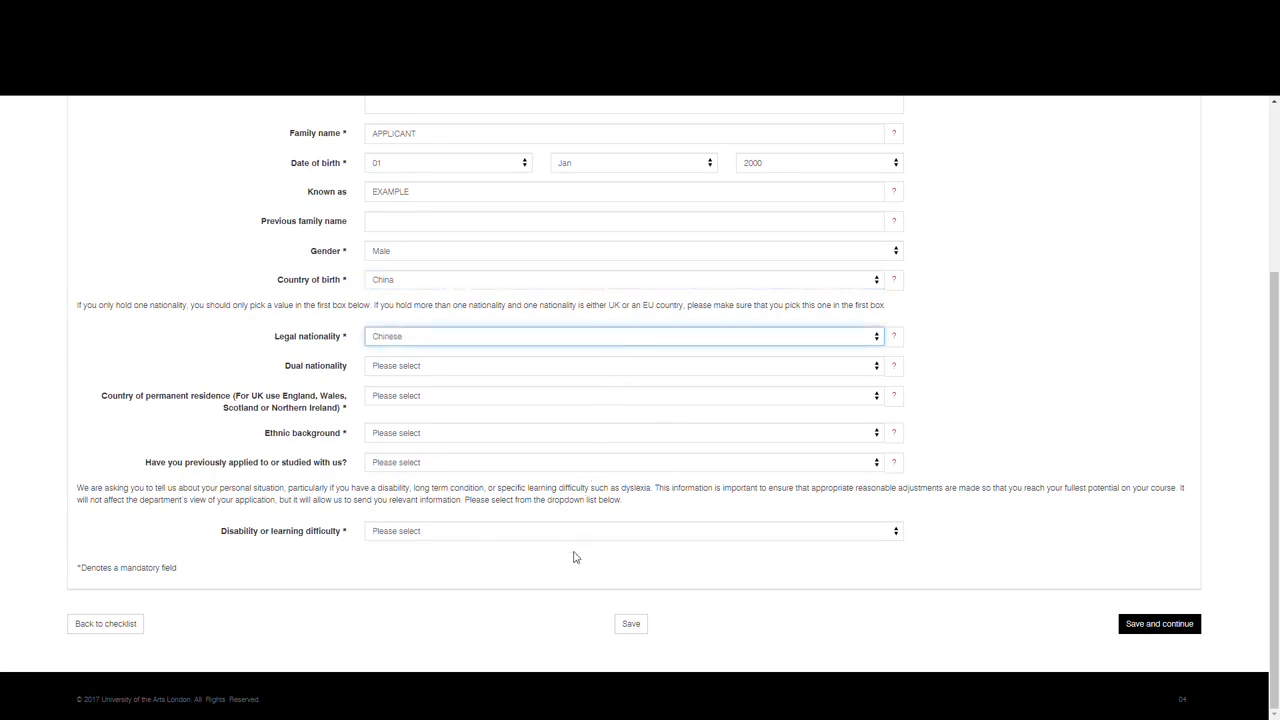
click(511, 400)
text(chin)
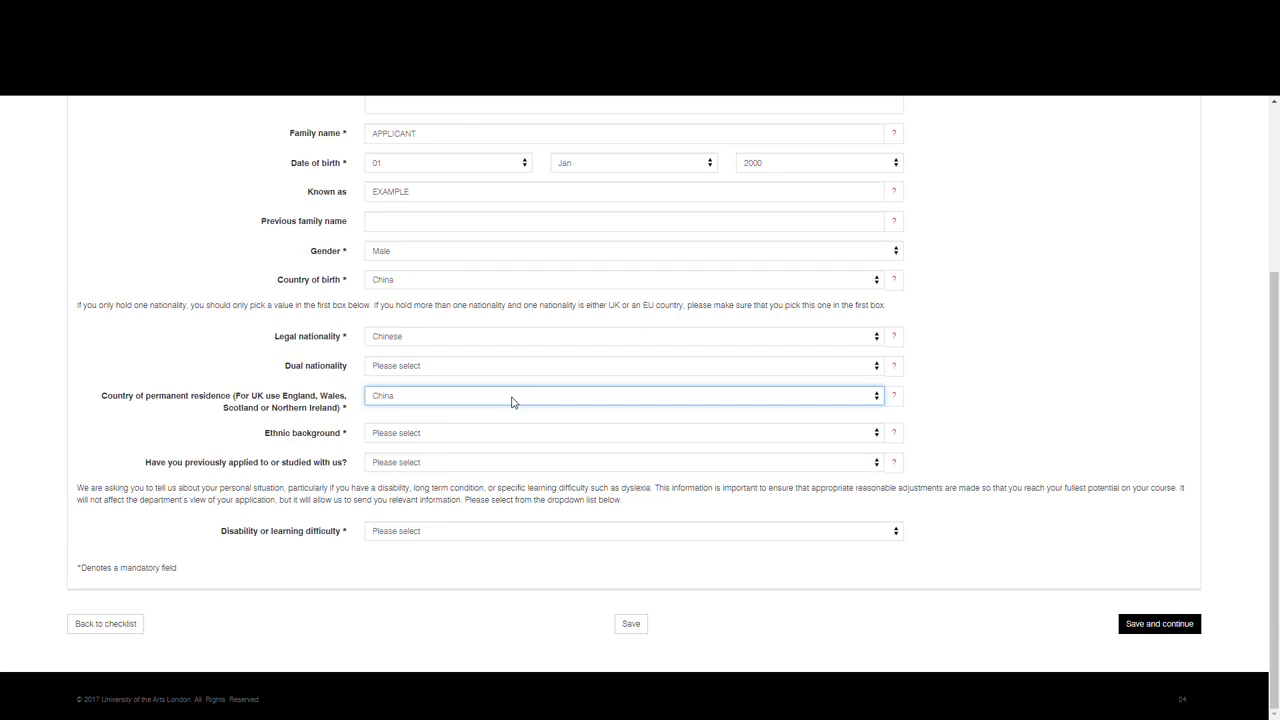
Step: Set ethnic background to Asian - Chinese, previous application or study to No, choose the first disability option, and save the personal details
key(Tab)
key(Down)
key(Down)
key(Tab)
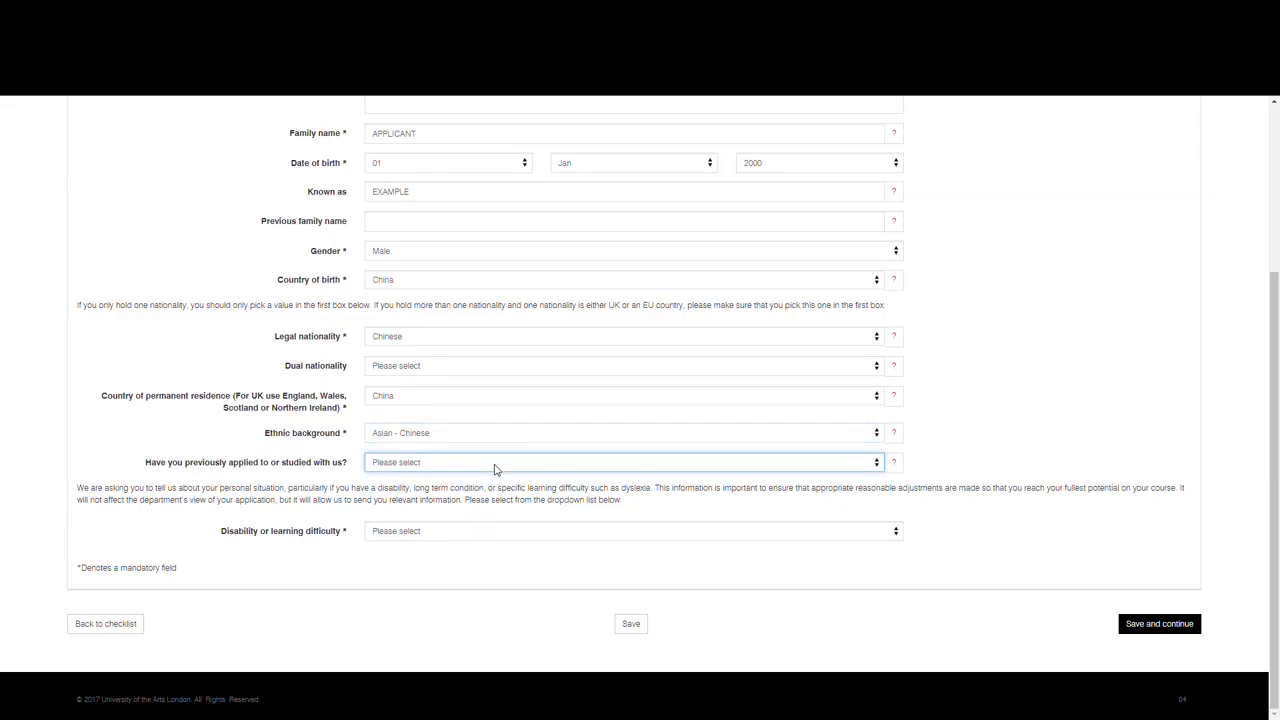
key(n)
key(Tab)
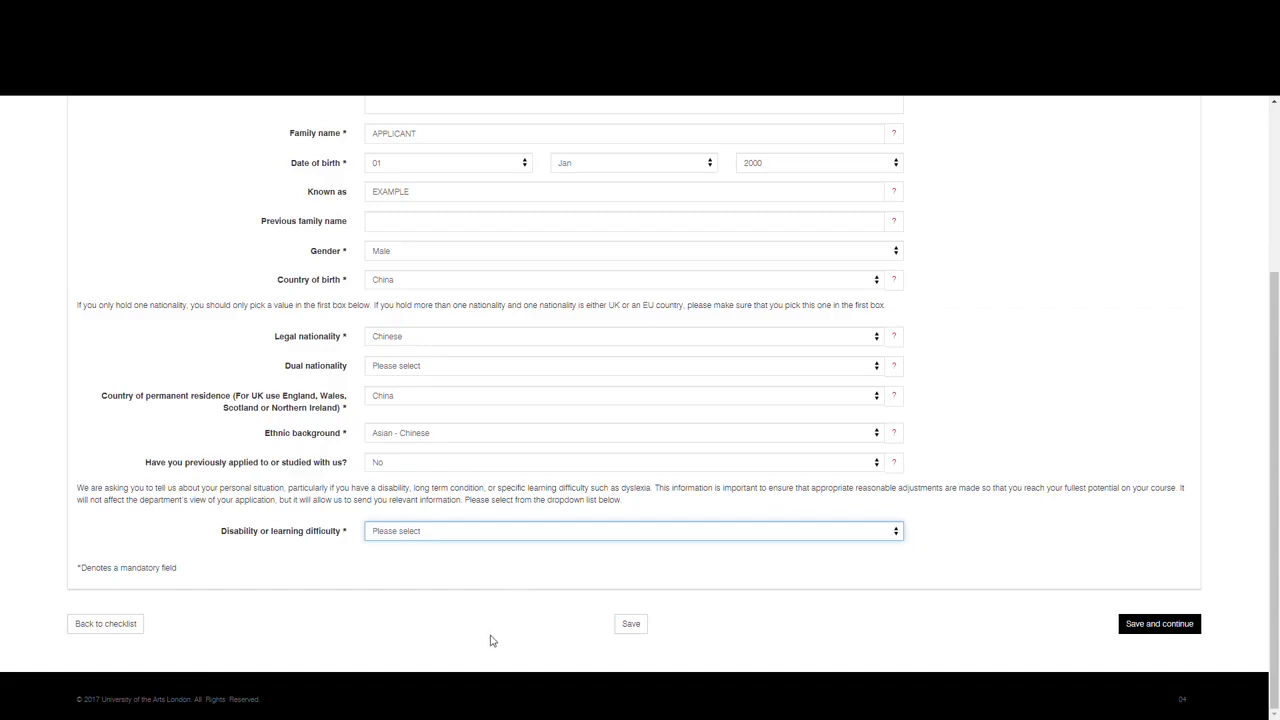
key(Down)
click(1166, 626)
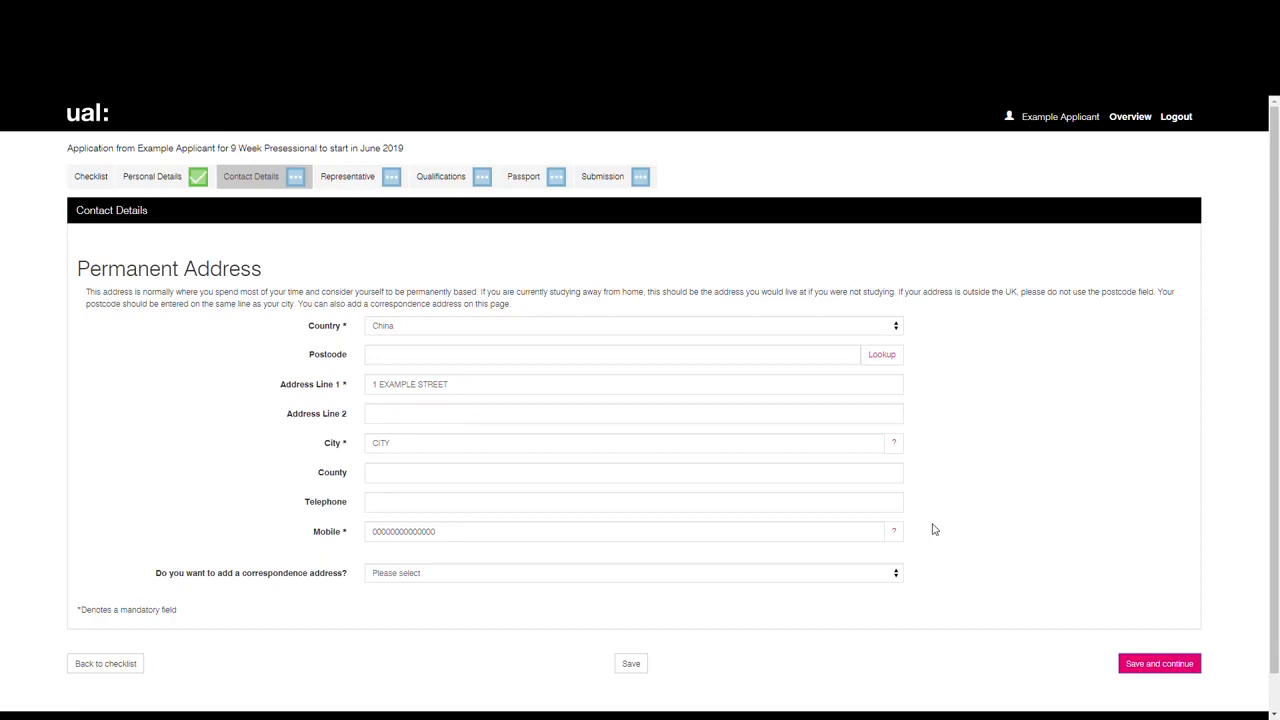
Step: Save the prefilled contact details and continue through the Representative section with the overseas representative left unselected
click(1160, 665)
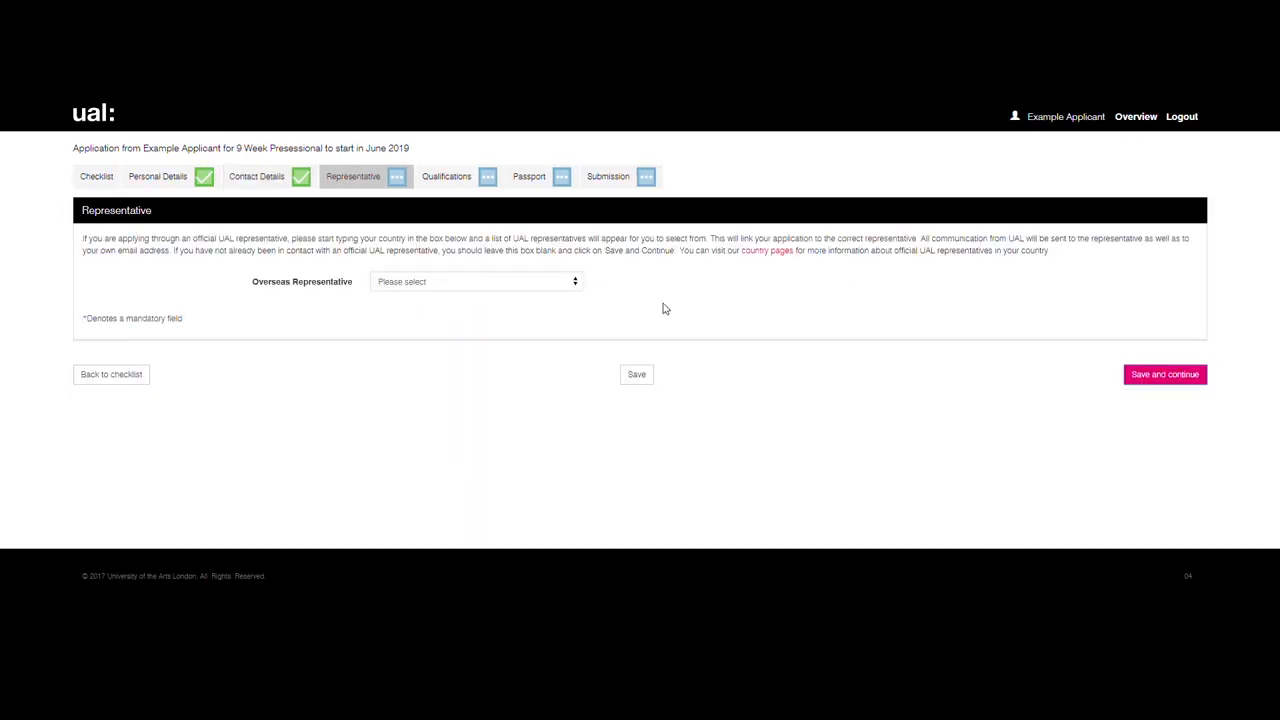
click(577, 282)
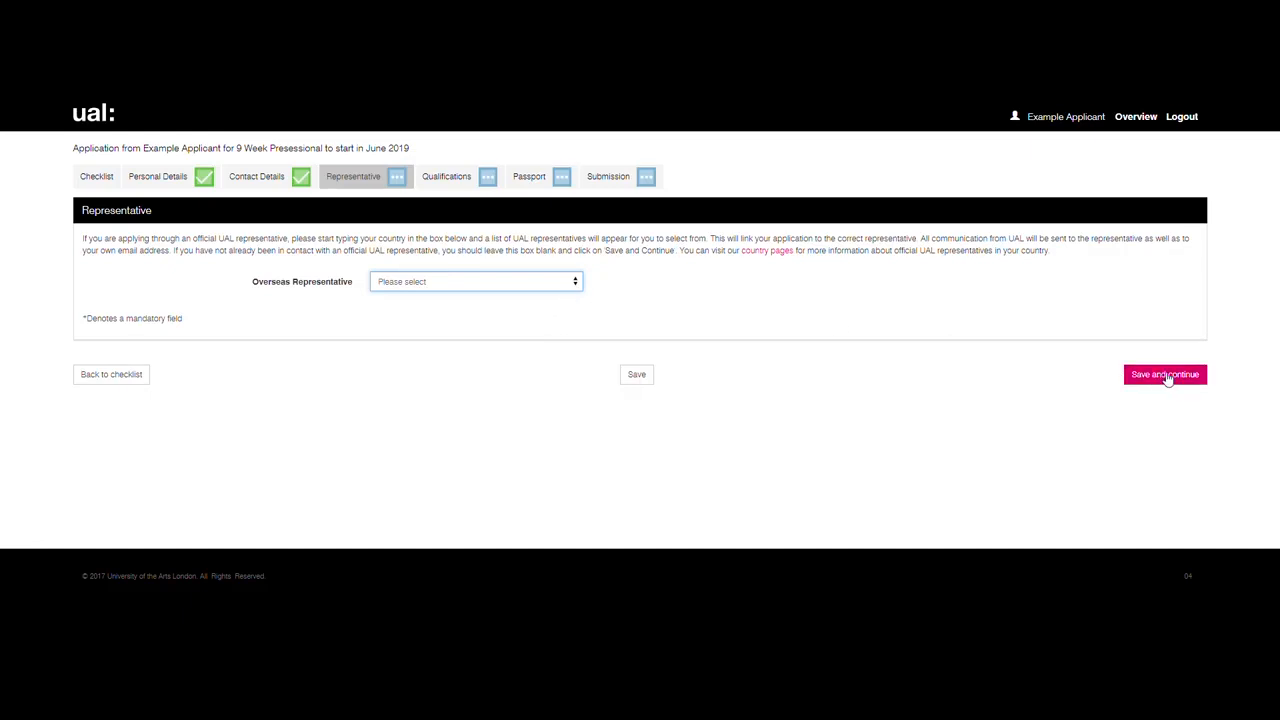
click(1170, 375)
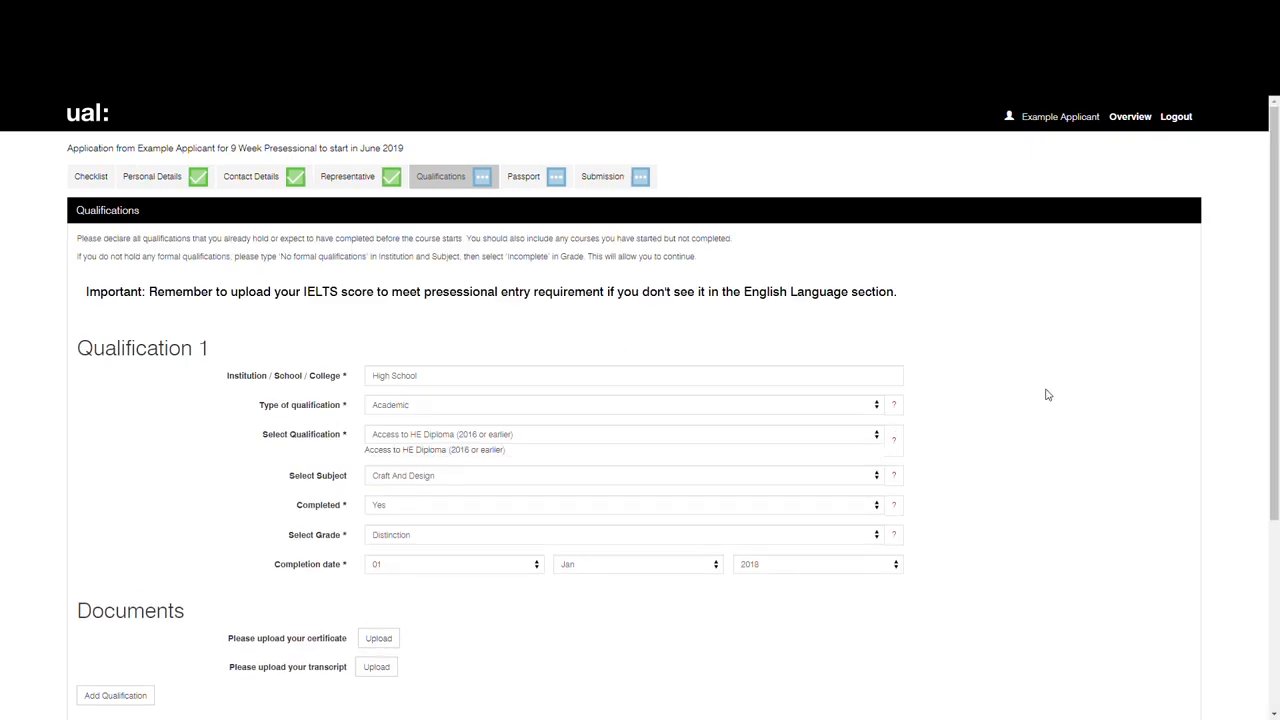
Step: Answer No to being a national of a majority English speaking country and No to the UK Bachelors-equivalent qualification question
drag(1273, 296, 1276, 487)
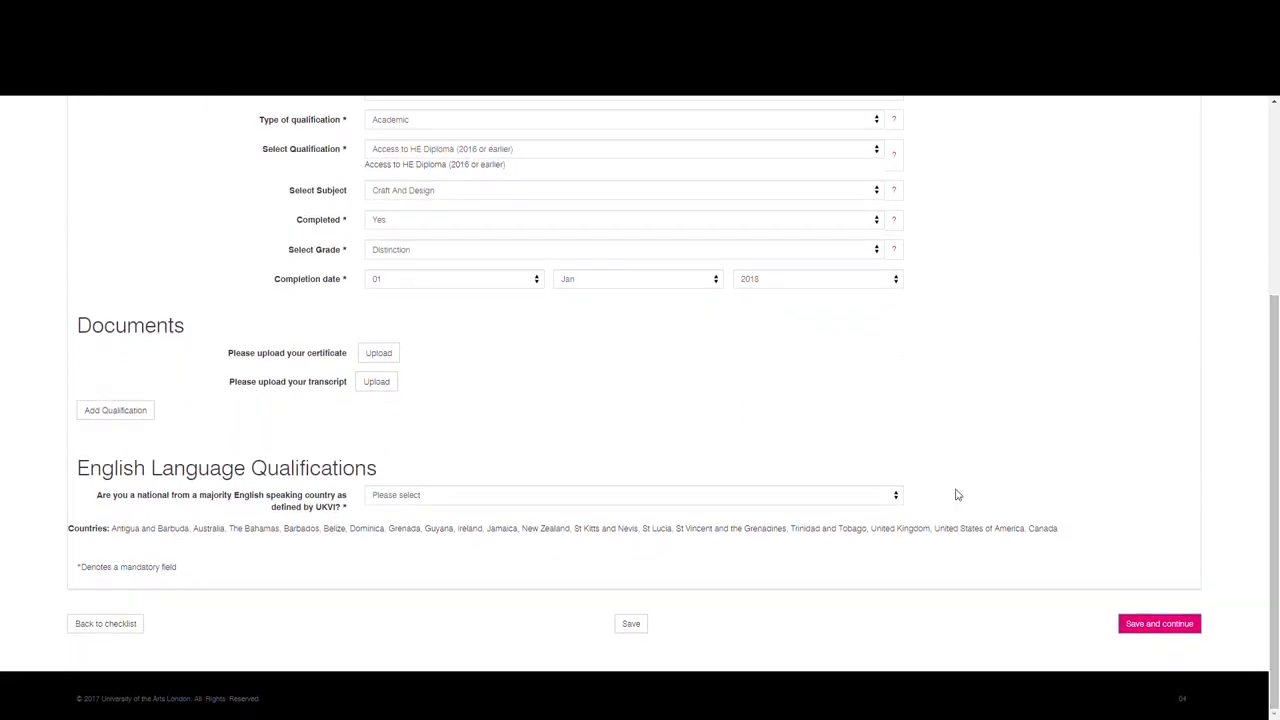
click(889, 498)
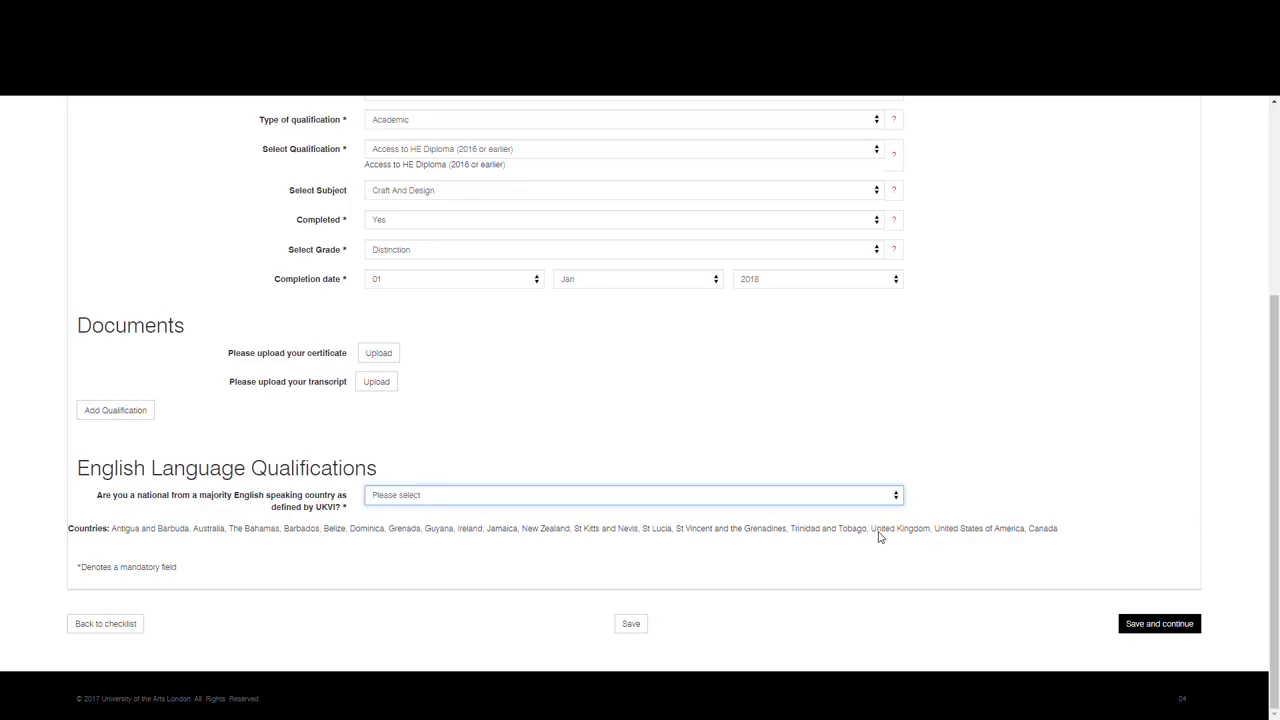
click(880, 537)
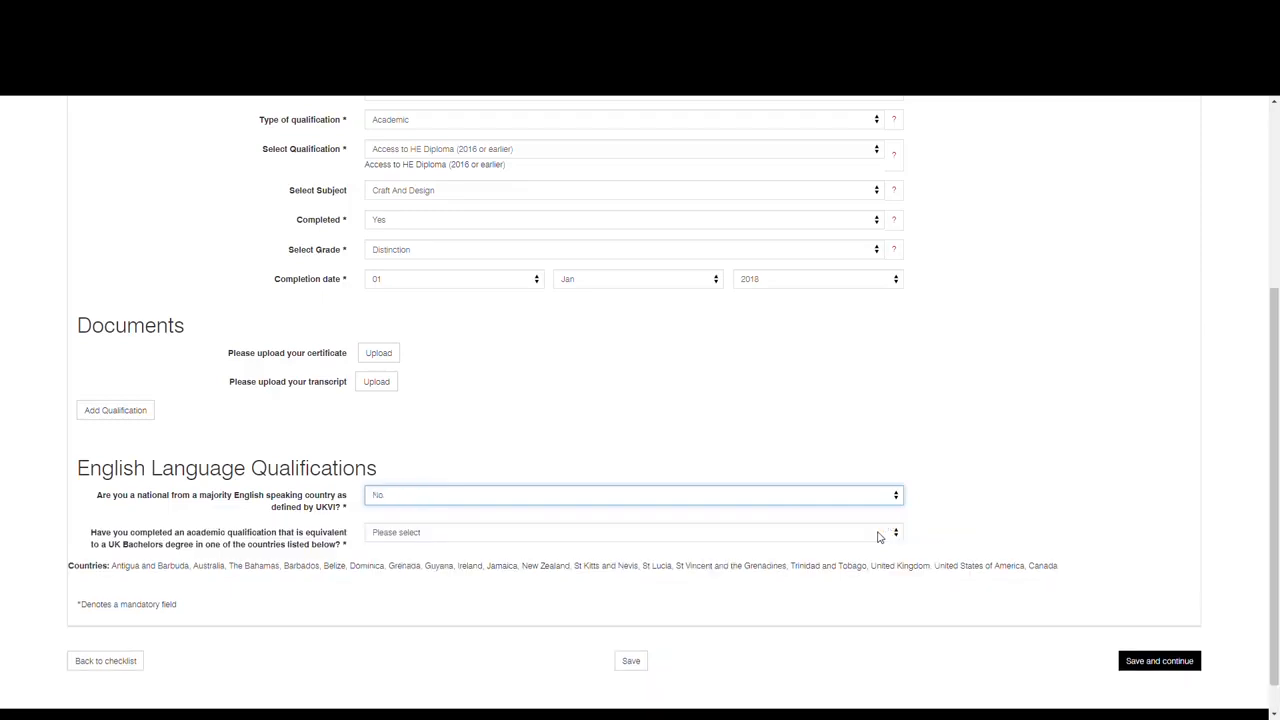
click(878, 537)
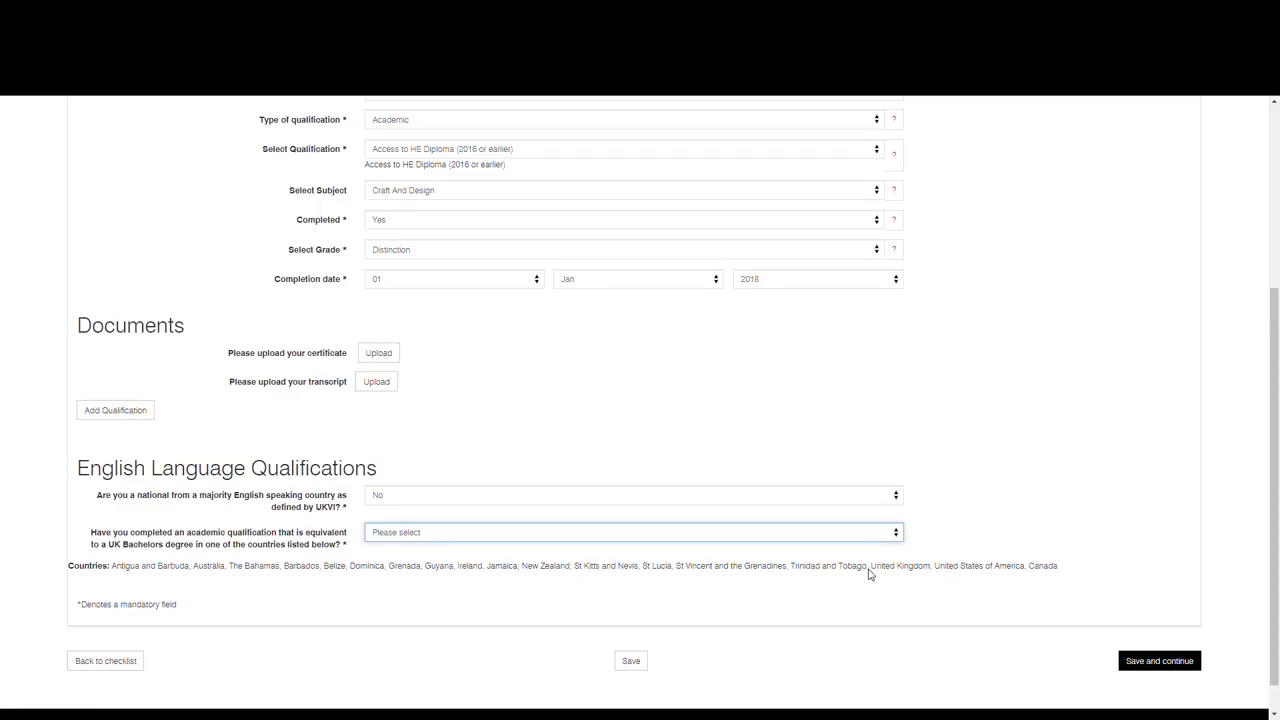
click(875, 575)
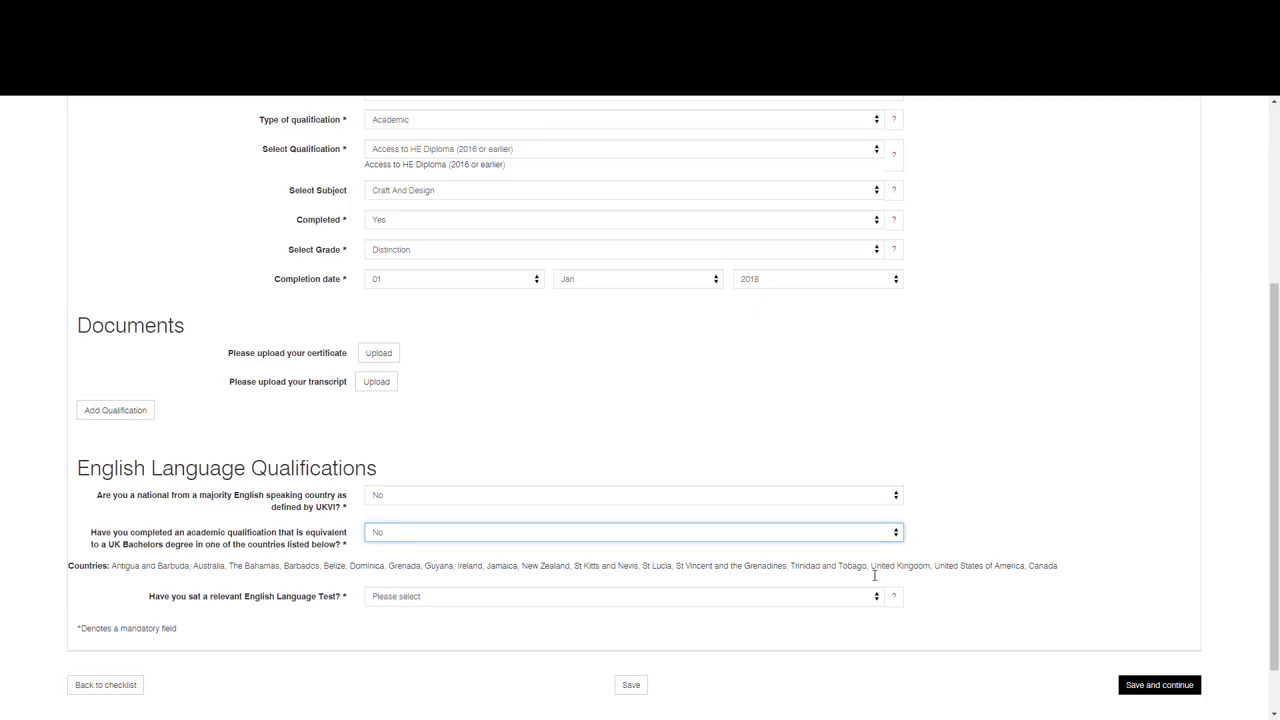
Step: Answer Yes to having sat a relevant English language test and choose IELTS Academic for UKVI as its type
click(876, 597)
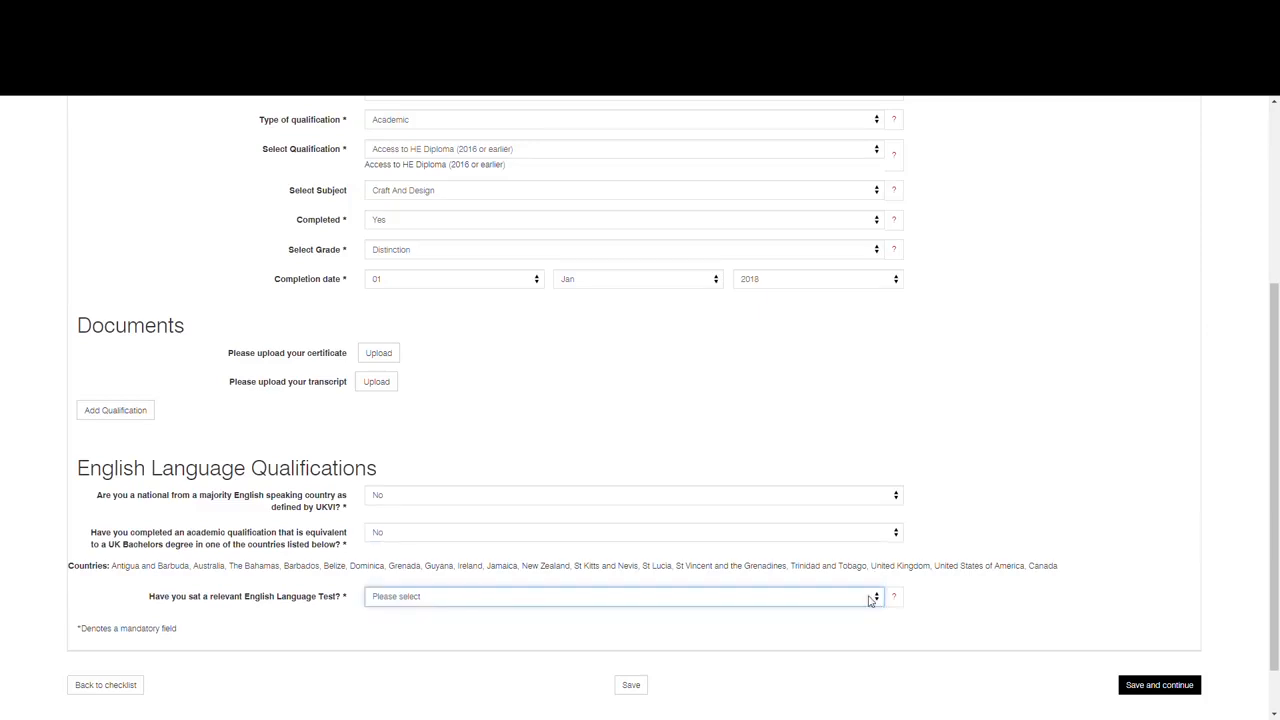
click(835, 630)
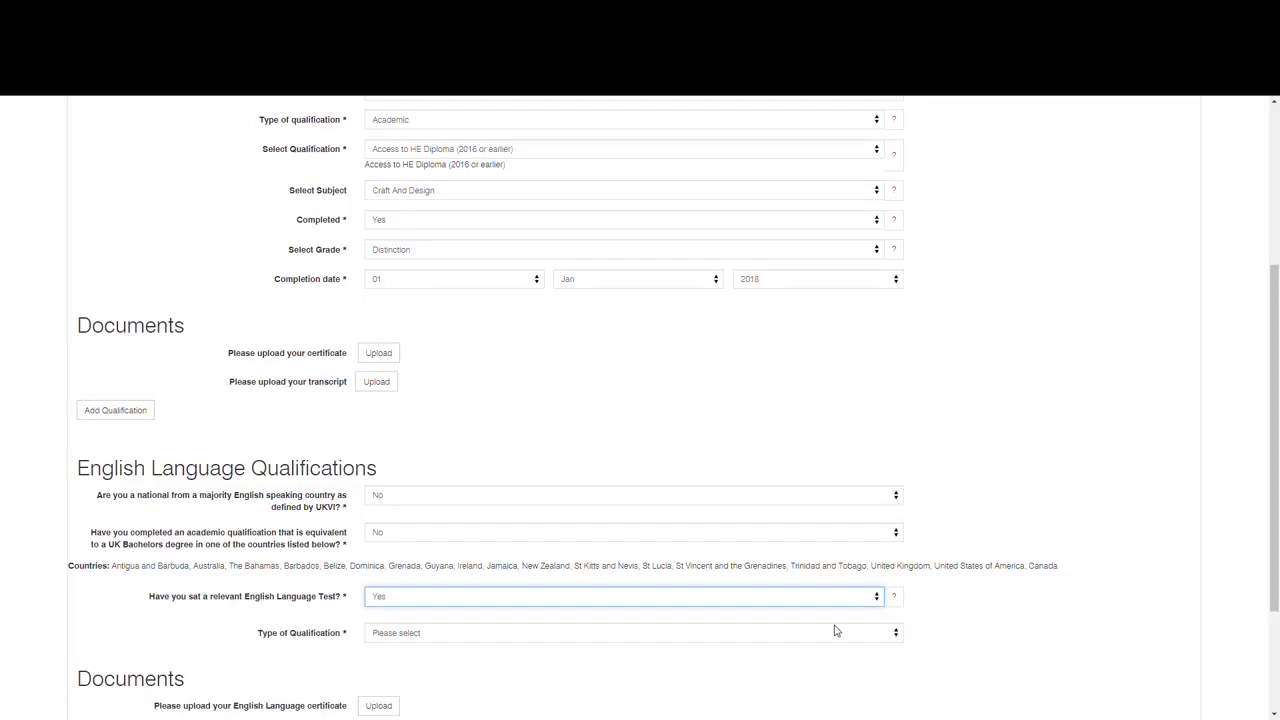
drag(1276, 539, 1276, 630)
click(896, 460)
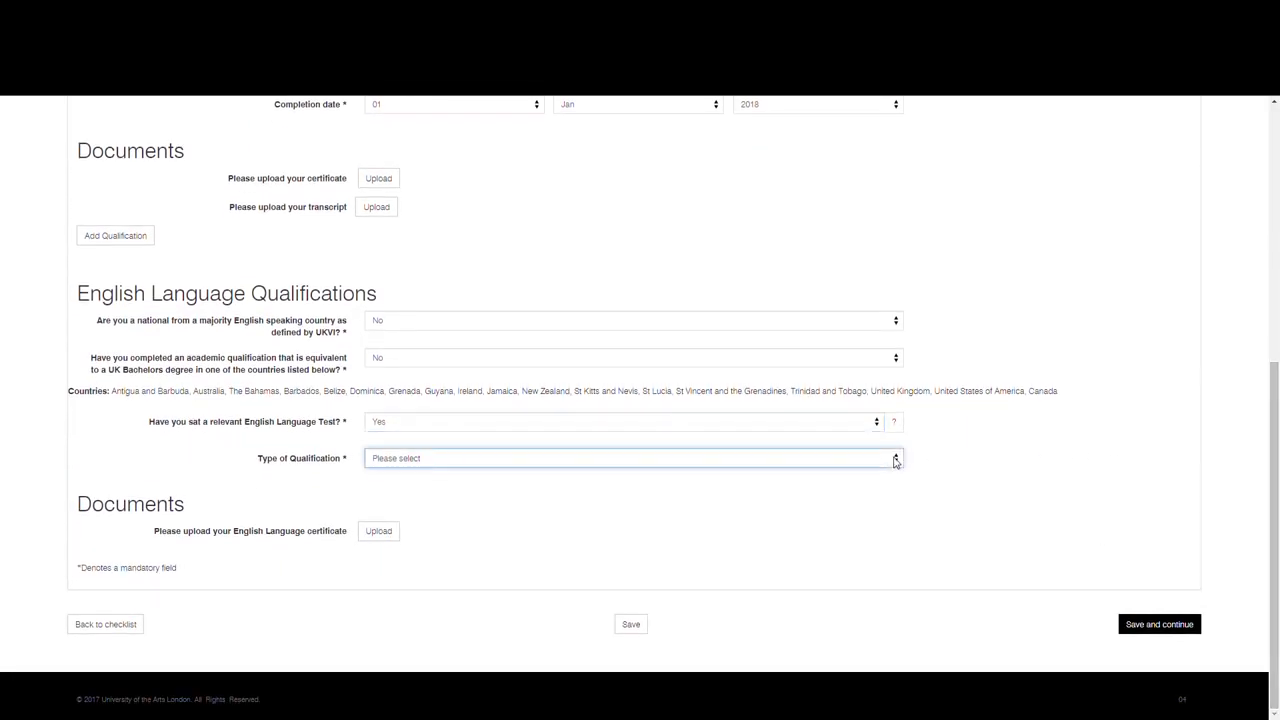
click(867, 532)
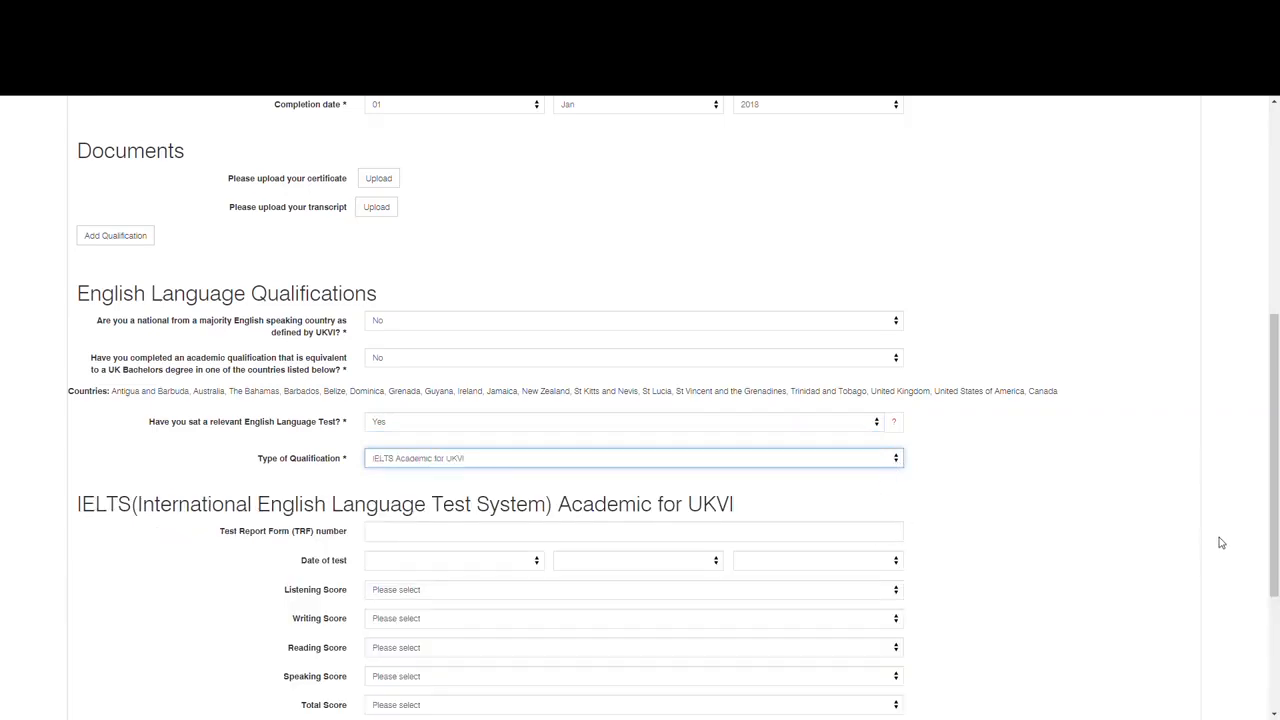
Step: Enter the IELTS Test Report Form (TRF) number in the English language qualification details
drag(1275, 557, 1273, 670)
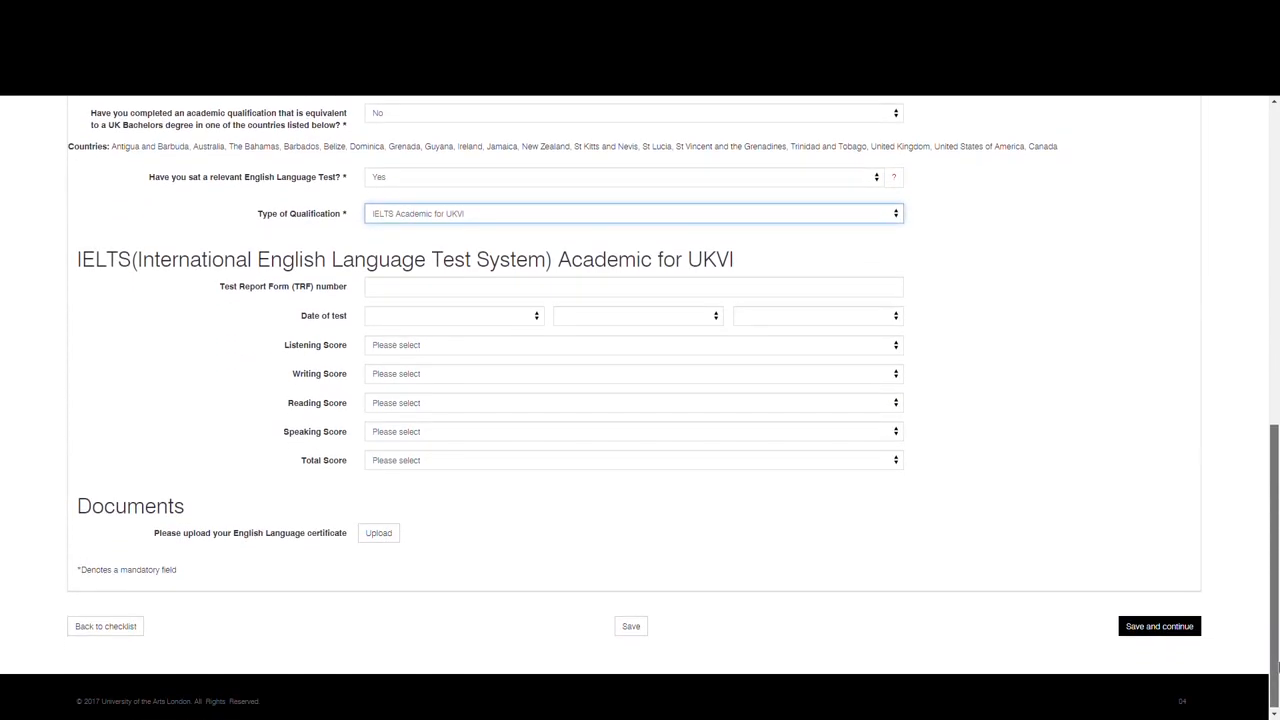
click(628, 288)
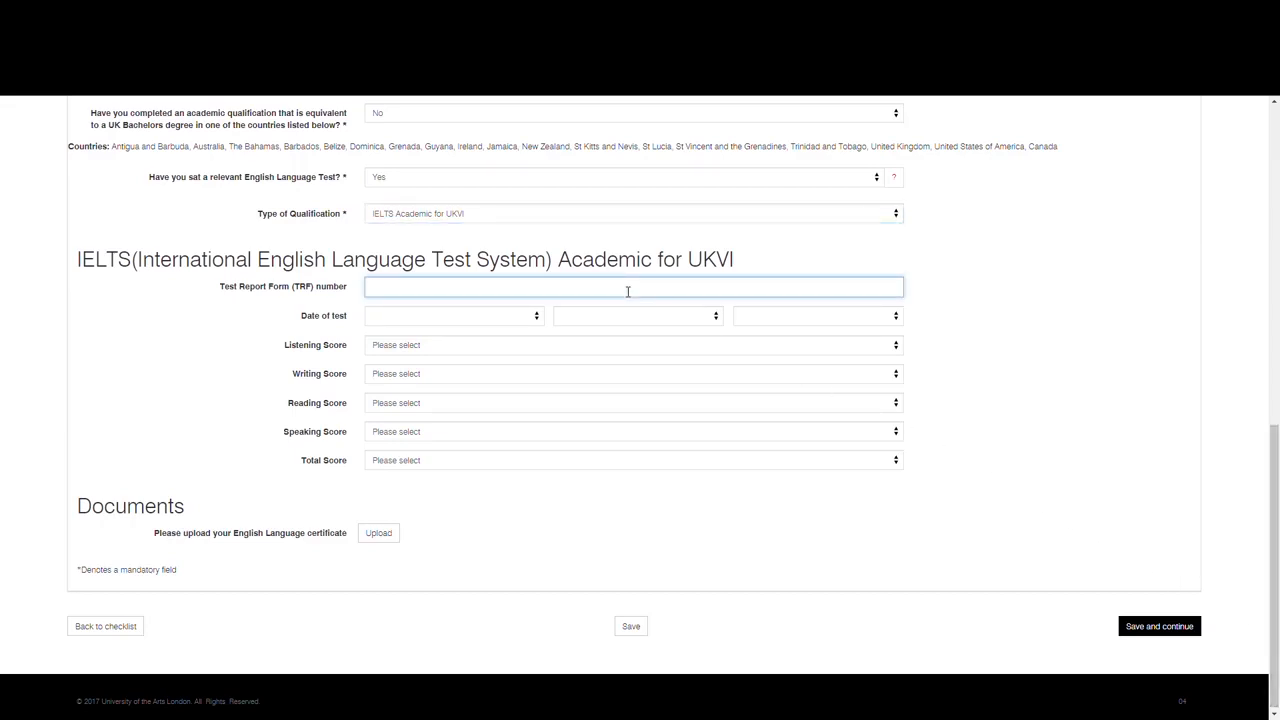
text(20AA)
text(AAAAAAAA)
text(000)
Step: Set the IELTS date of test to 10 Jun 2019
click(535, 318)
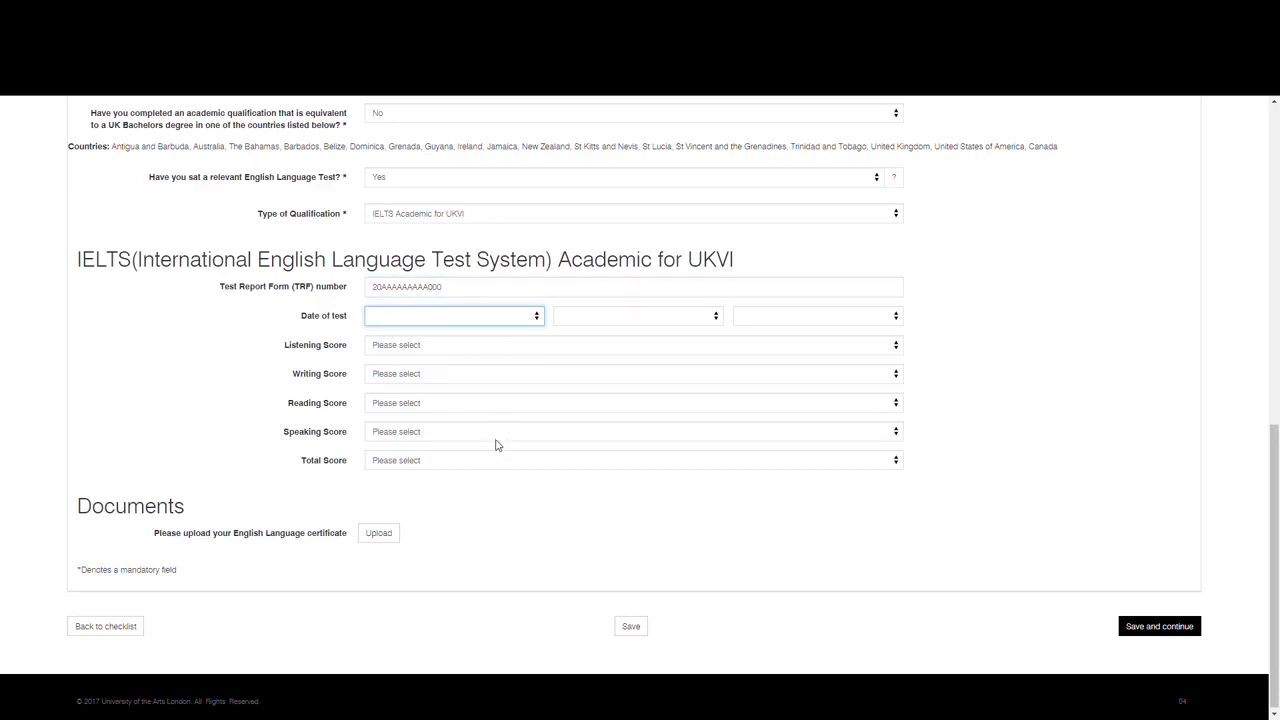
text(10)
click(608, 322)
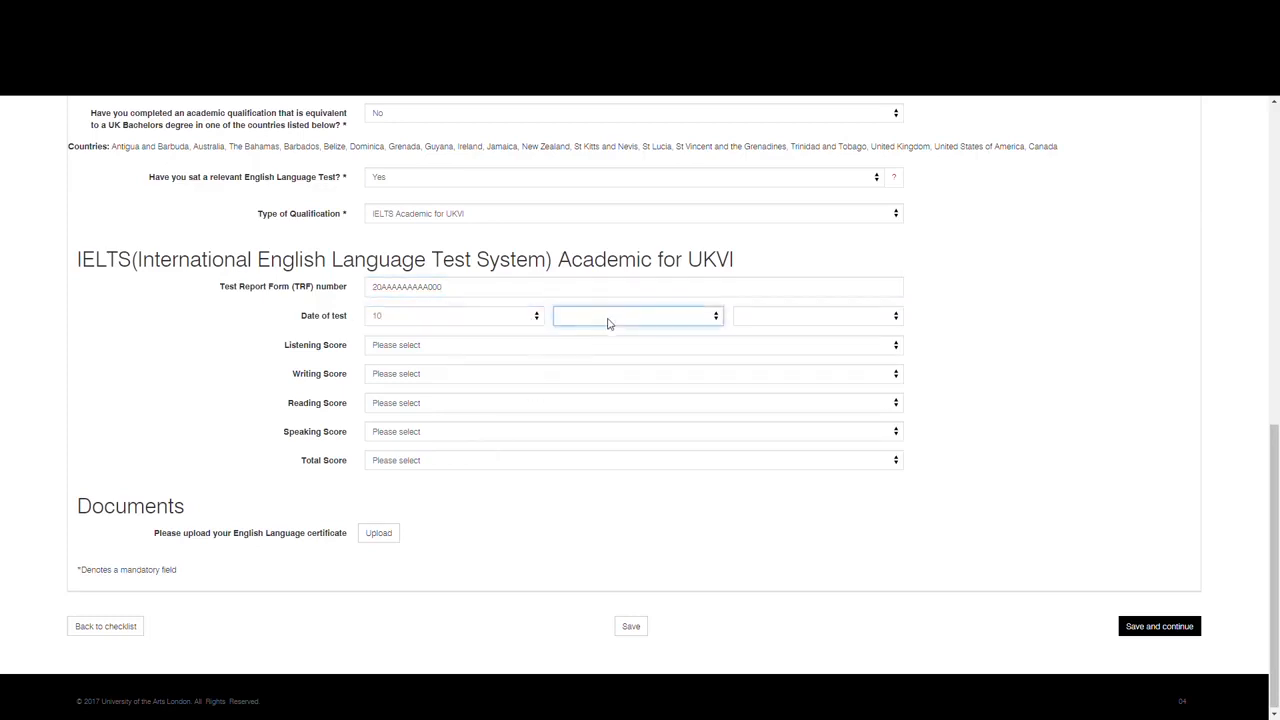
text(jun)
click(762, 320)
text(2019)
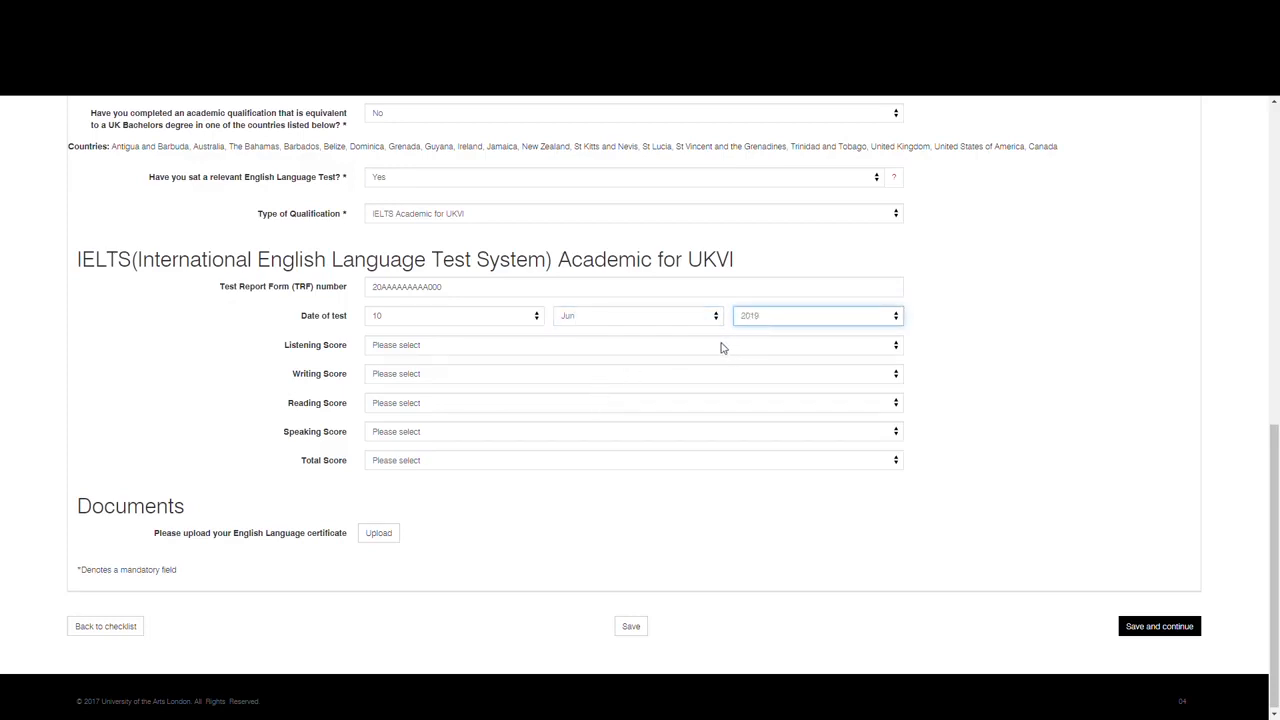
Step: Set the IELTS scores to listening 5.0, writing 5.5, reading 5.0, speaking 5.5 and total 5.5, and save the Qualifications section
click(535, 346)
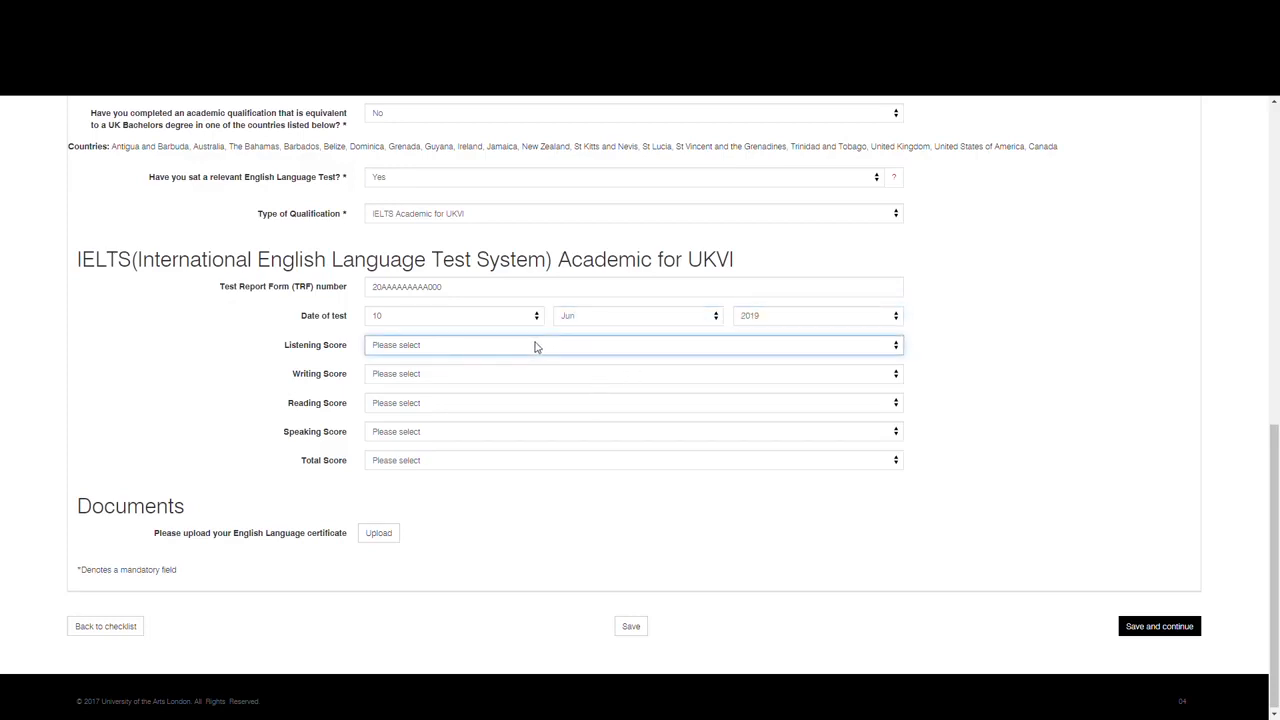
text(5)
click(523, 380)
text(5.5)
click(508, 403)
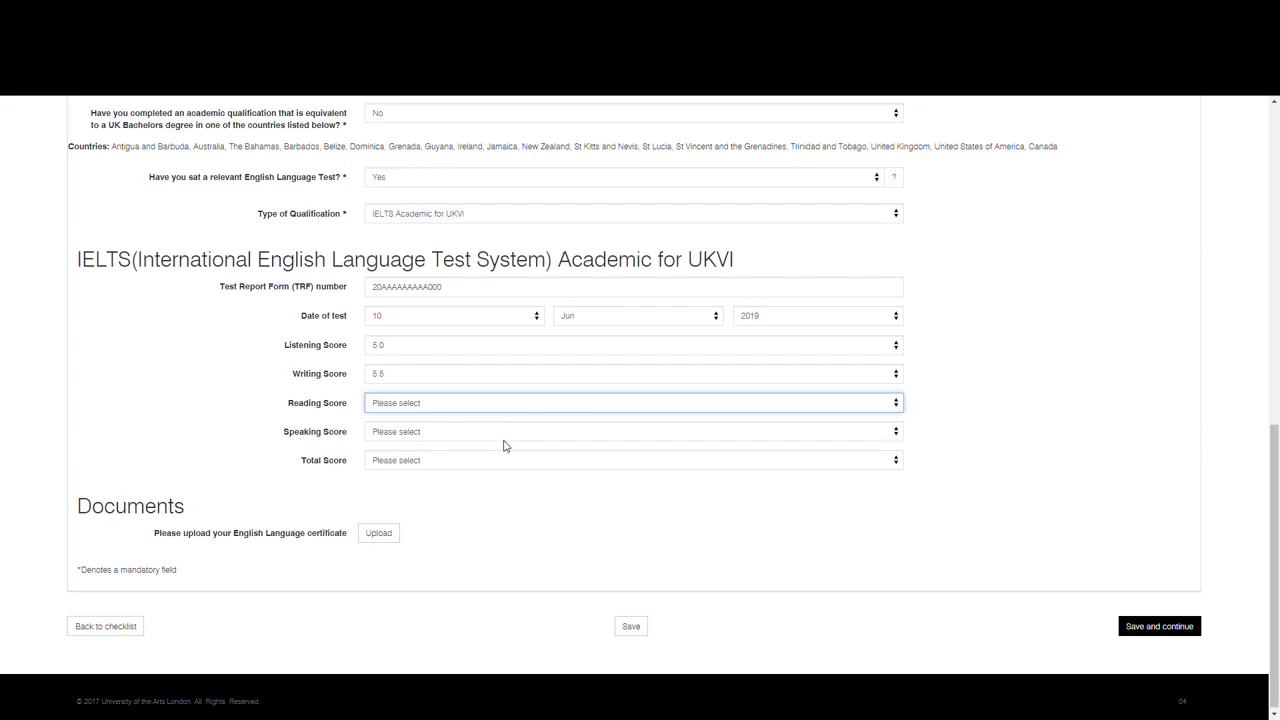
text(5)
click(502, 441)
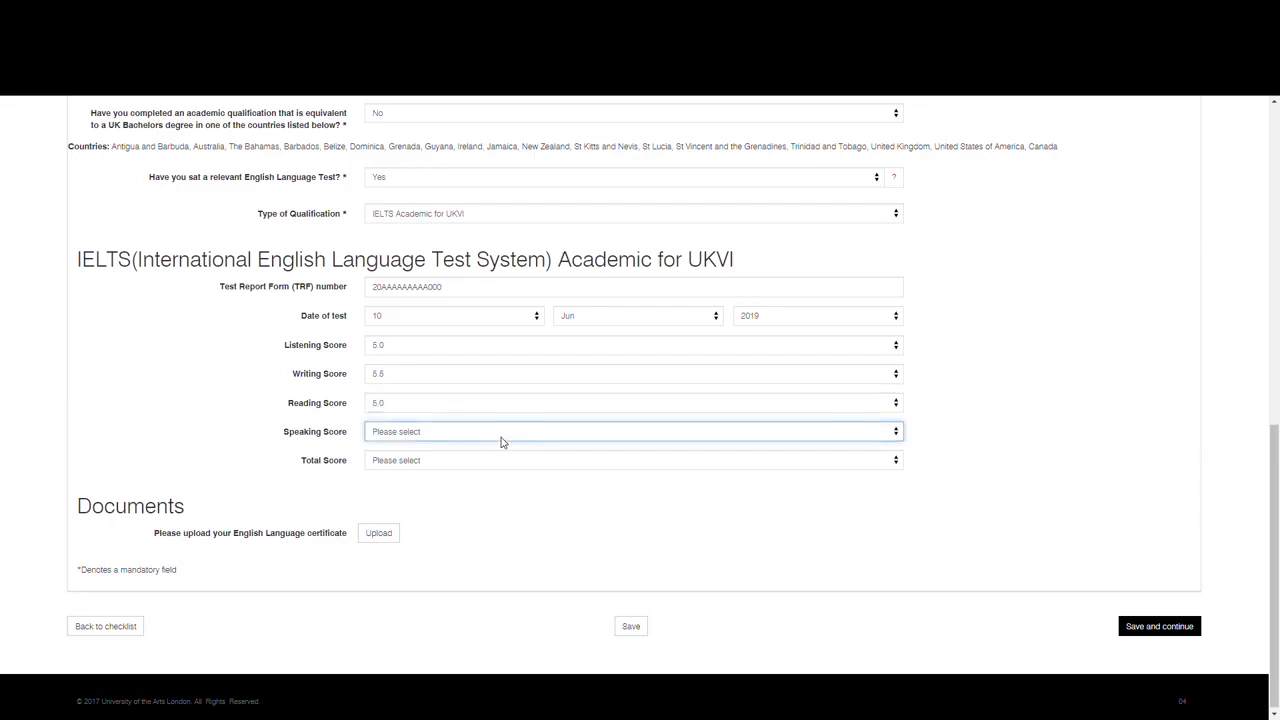
text(5.5)
click(487, 466)
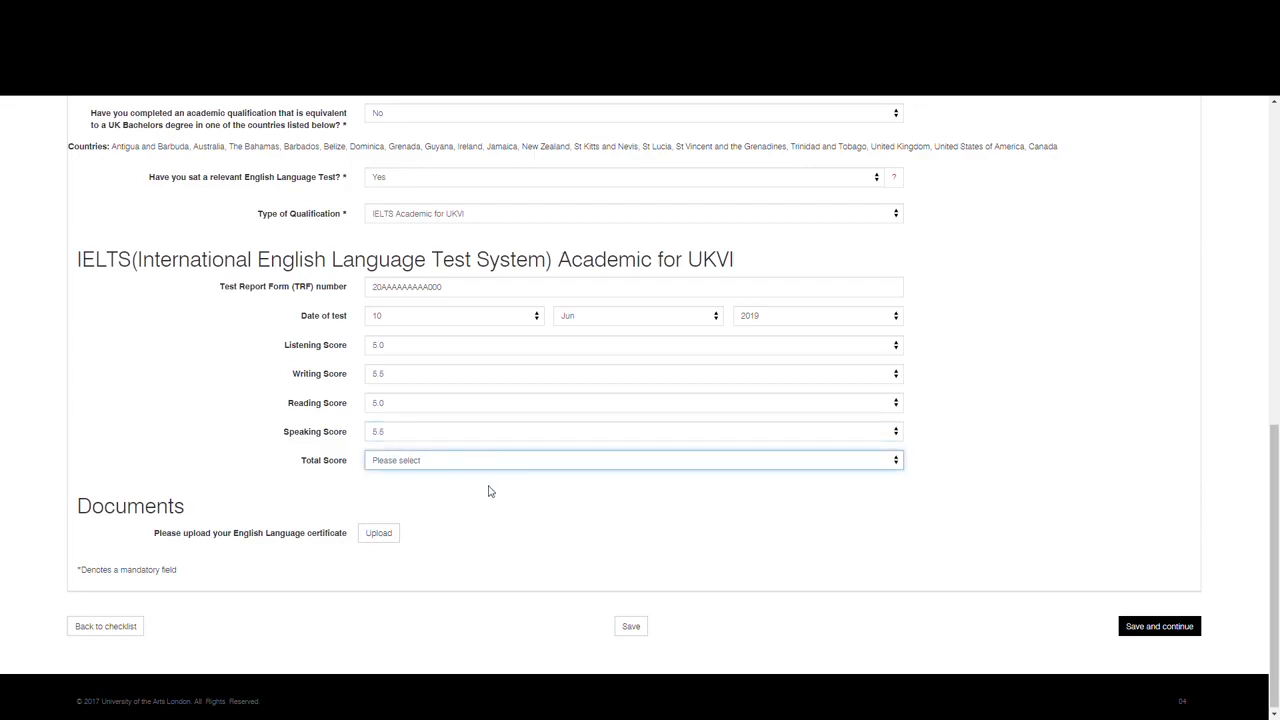
text(5.5)
click(1157, 627)
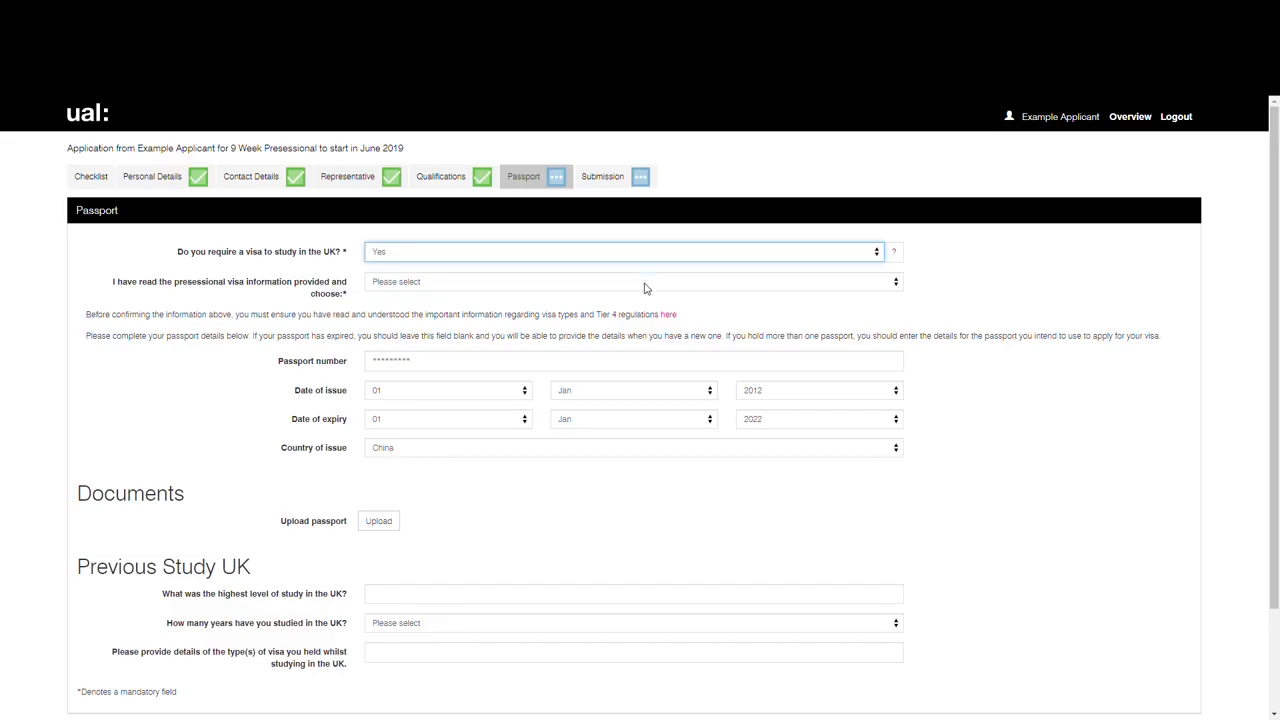
Step: Confirm the presessional visa information by choosing Tier 4 for Presessional only
click(645, 287)
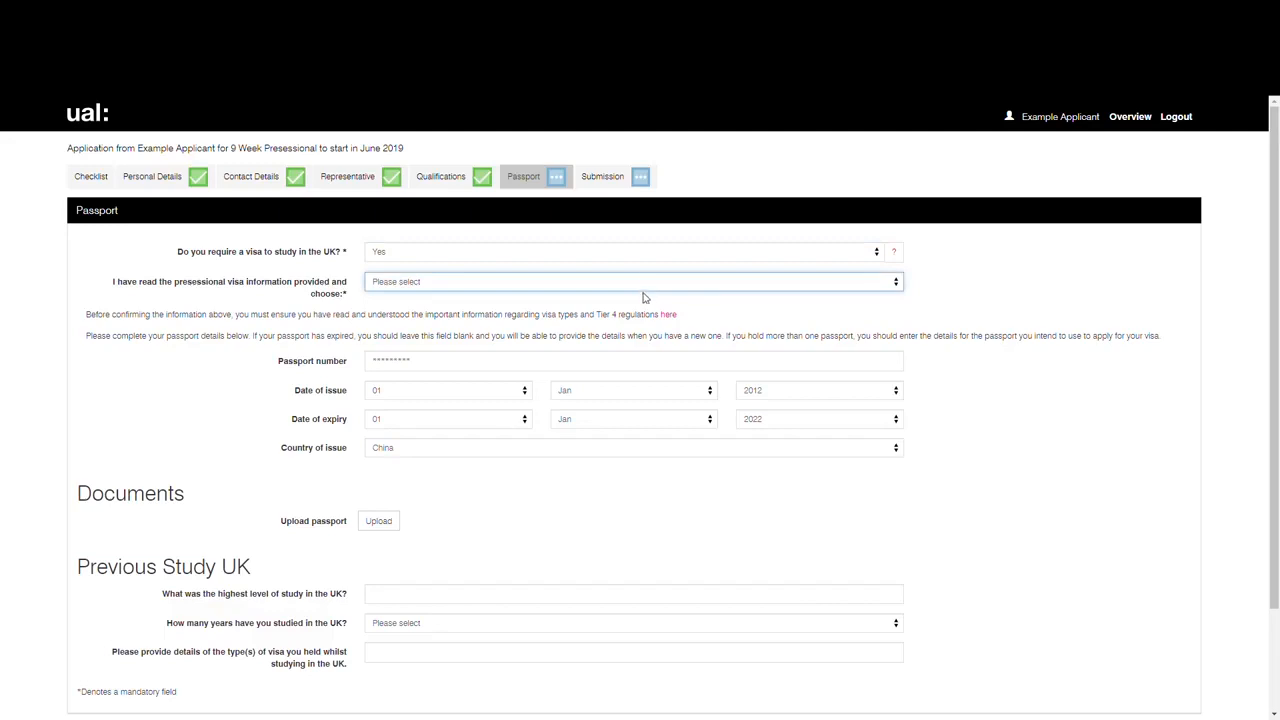
click(638, 337)
scroll(1274, 500, down, 1)
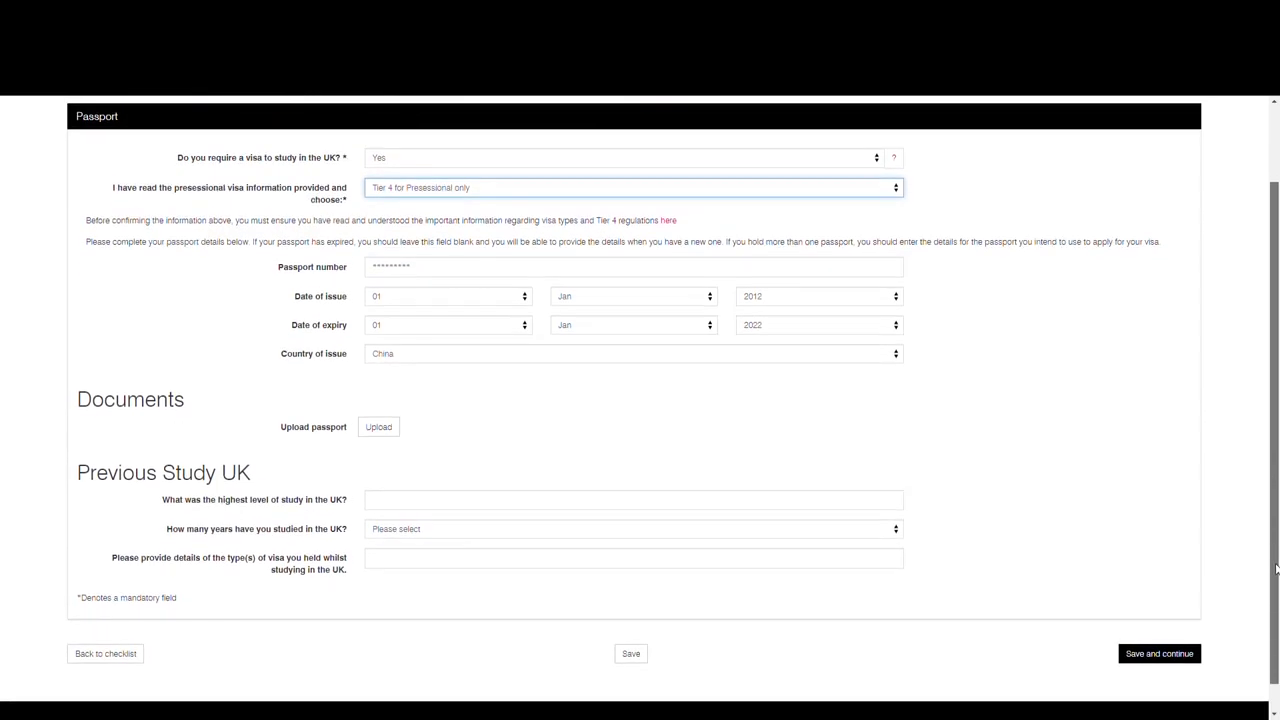
Step: Open the passport document upload, and save the Passport section with the previous UK study fields left blank
drag(1276, 568, 1278, 596)
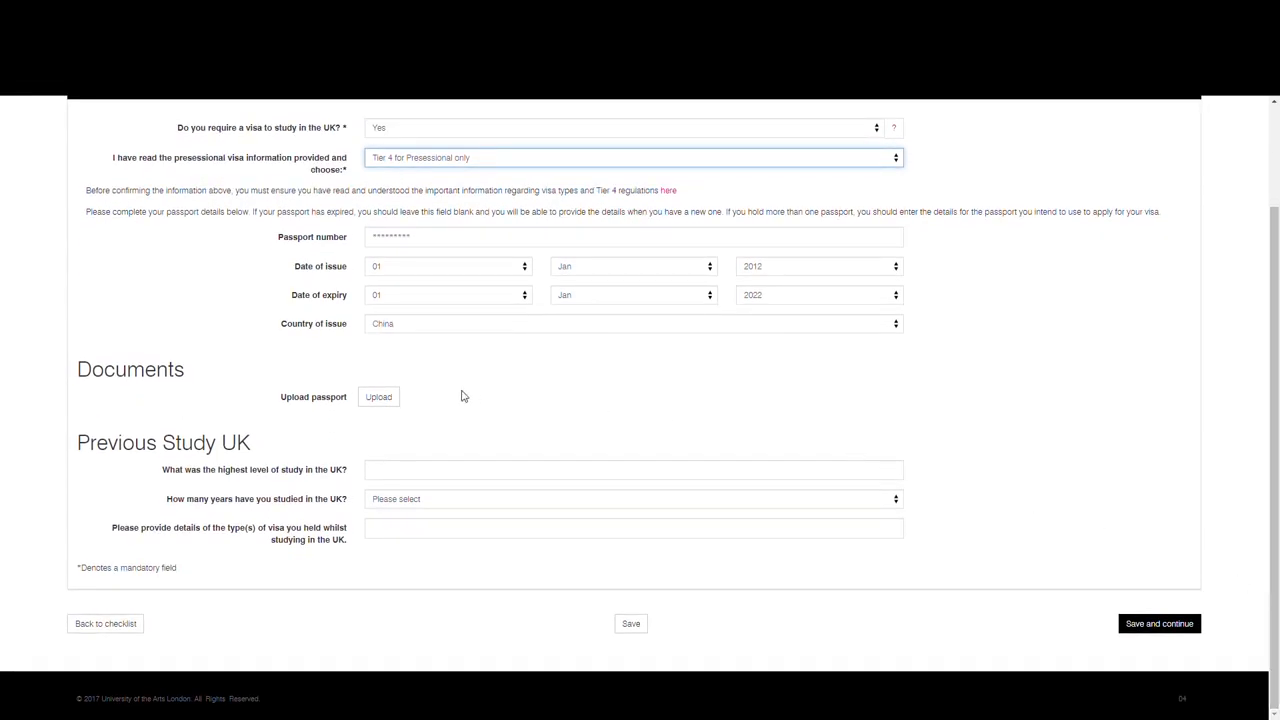
click(380, 398)
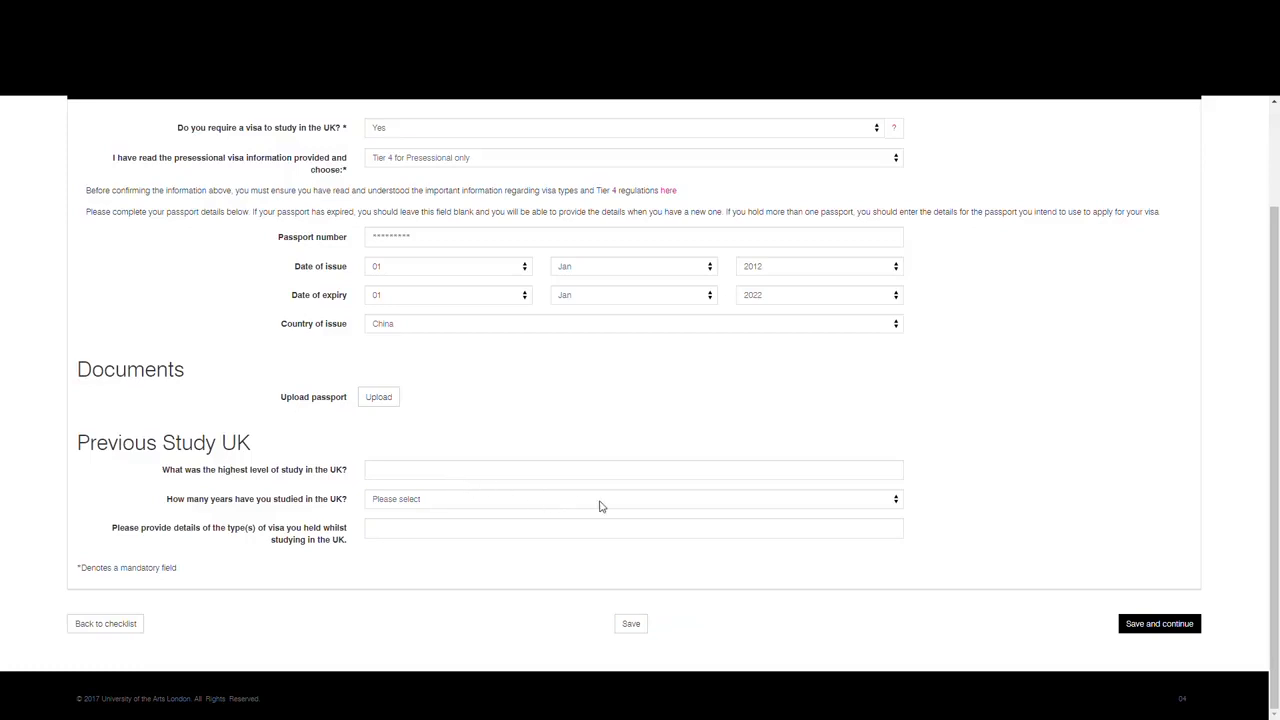
click(1130, 620)
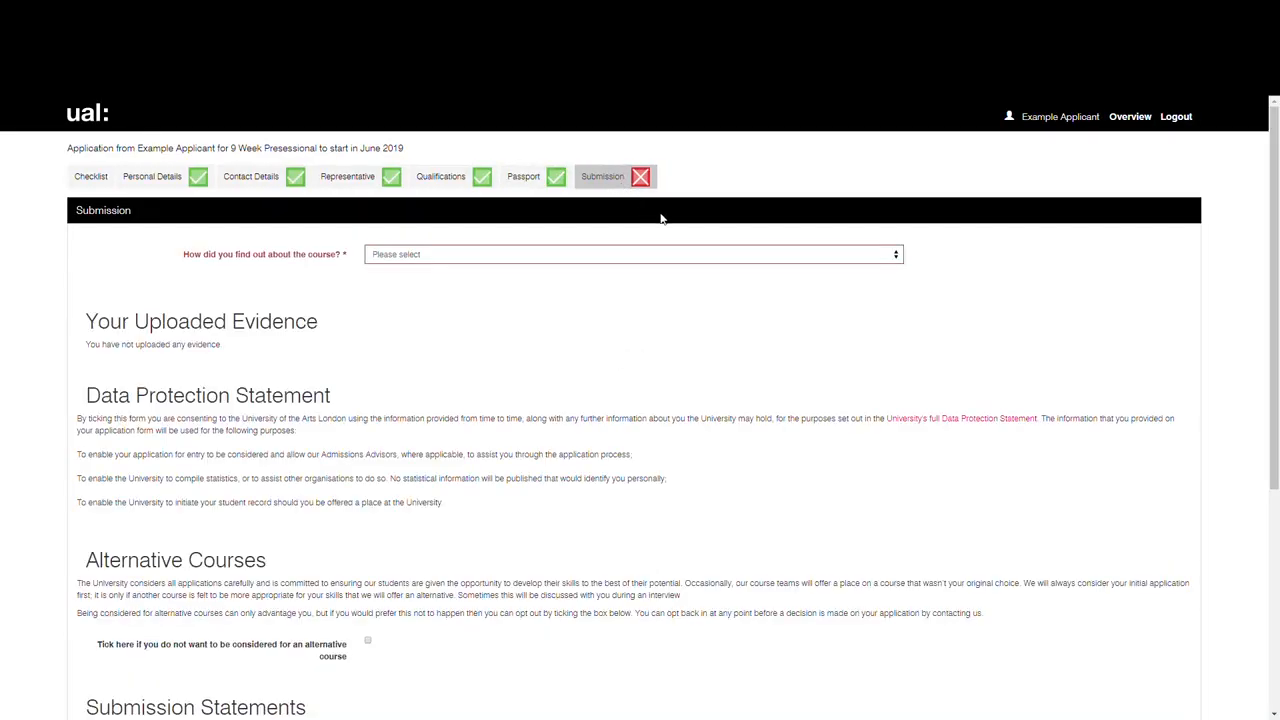
Step: Answer how the course was found, agree to the submission statements, and submit the application
click(843, 305)
scroll(1248, 360, down, 5)
scroll(1087, 535, down, 2)
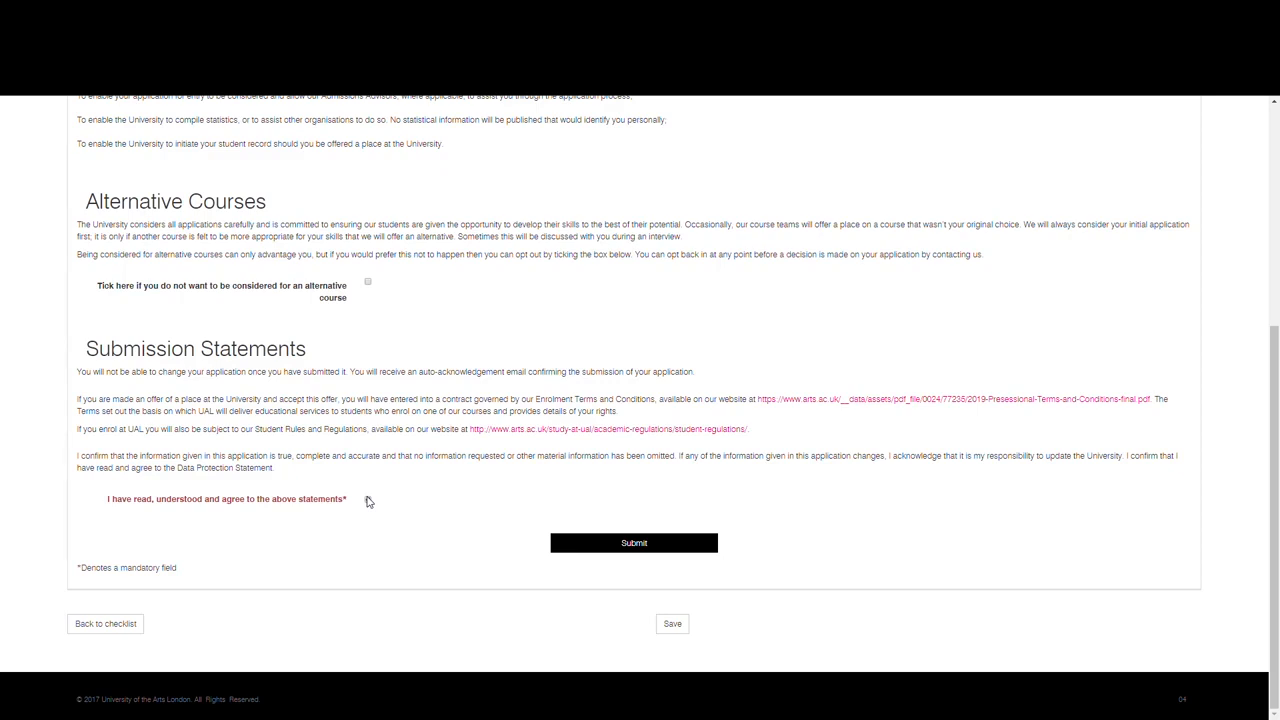
click(612, 544)
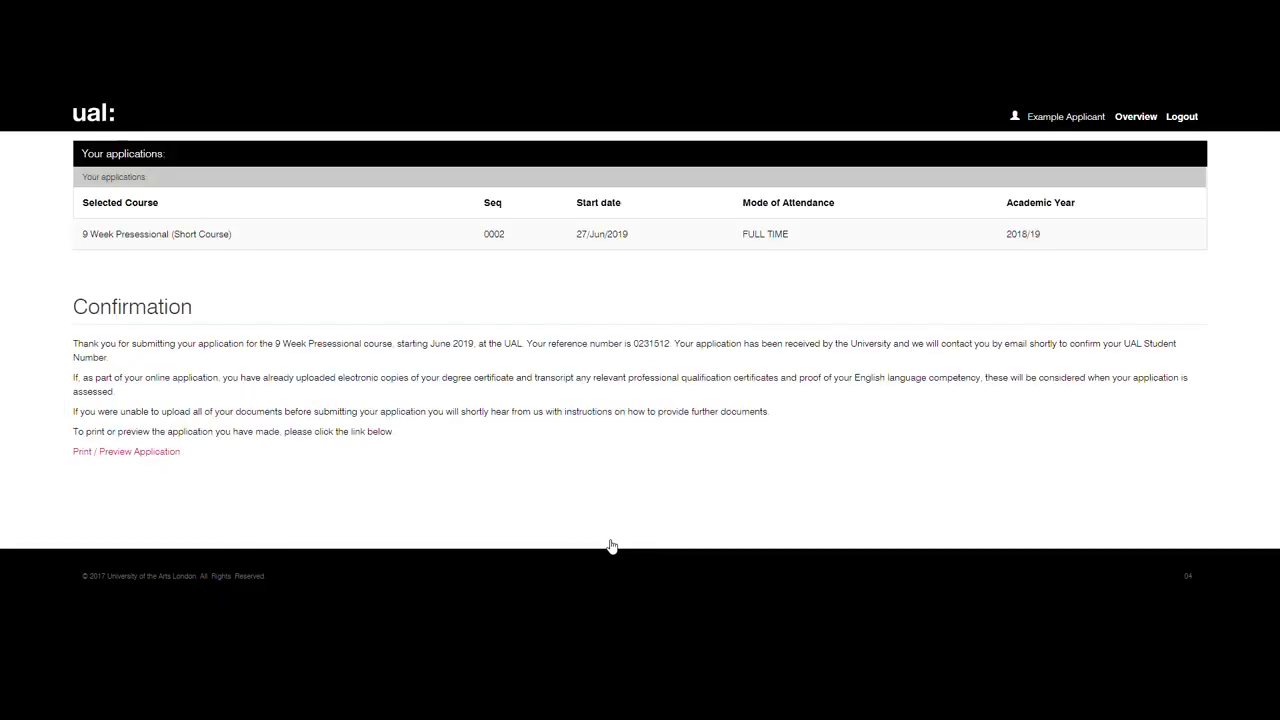